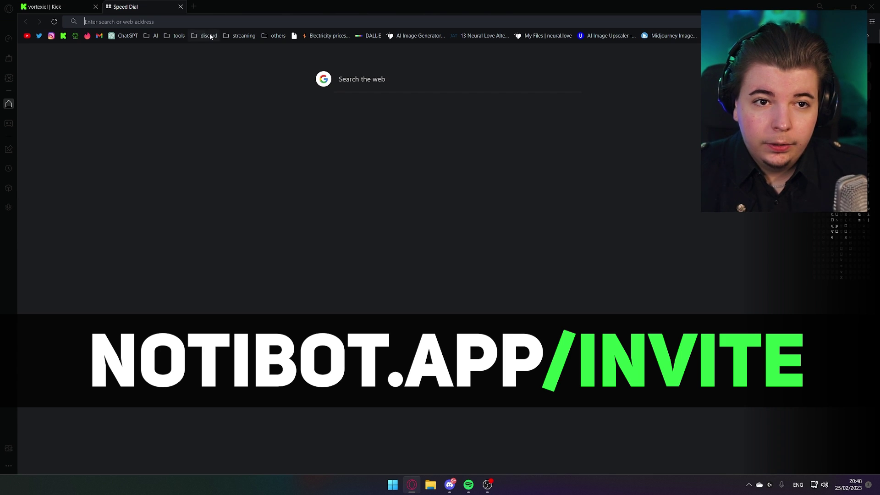
Load the Noti bot invite page at notibot.app/invite.
{"action": "left_click", "coordinate": [209, 28]}
{"action": "type", "text": "notibot."}
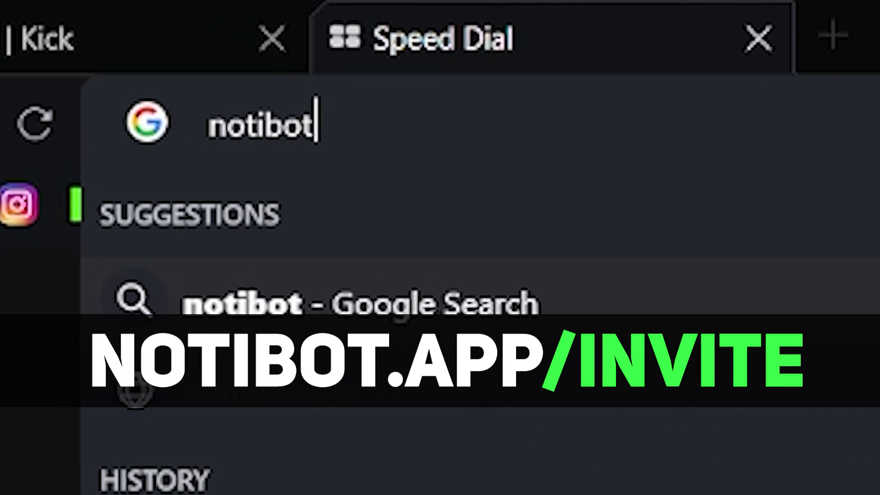
{"action": "type", "text": "app/invite"}
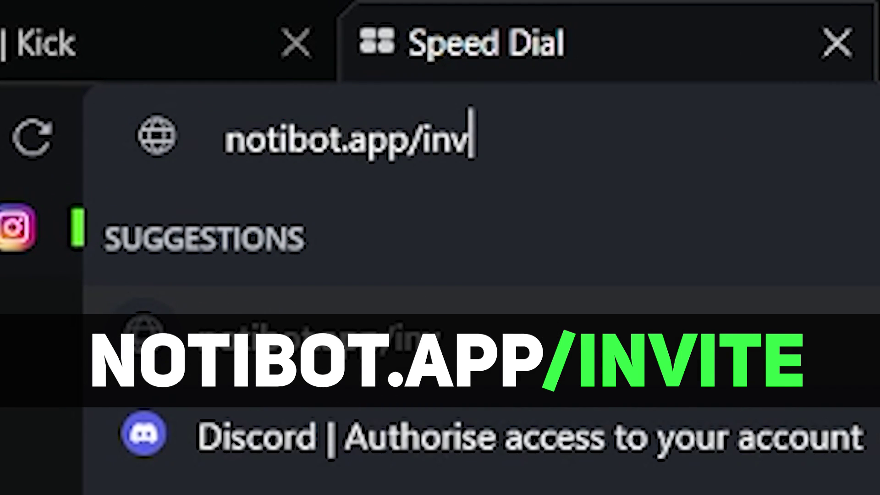
{"action": "key", "text": "Return"}
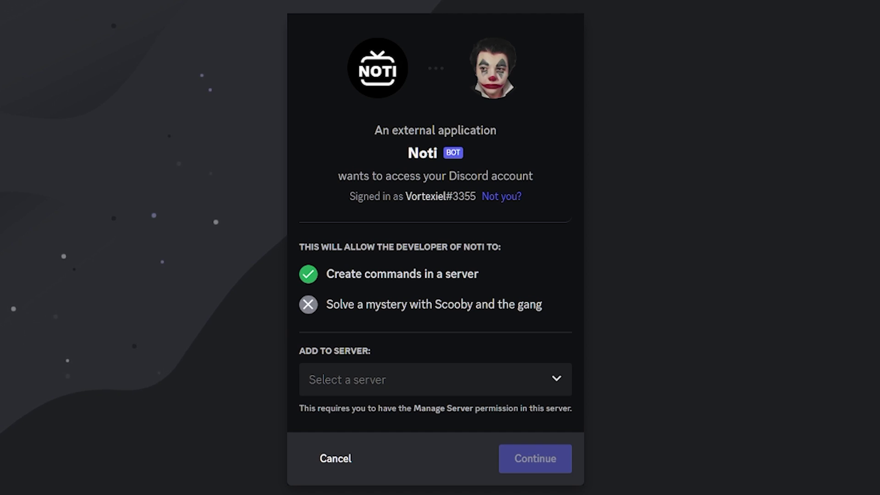
Add Noti to the VX server, authorise its permissions and pass the hCaptcha check.
{"action": "left_click", "coordinate": [468, 391]}
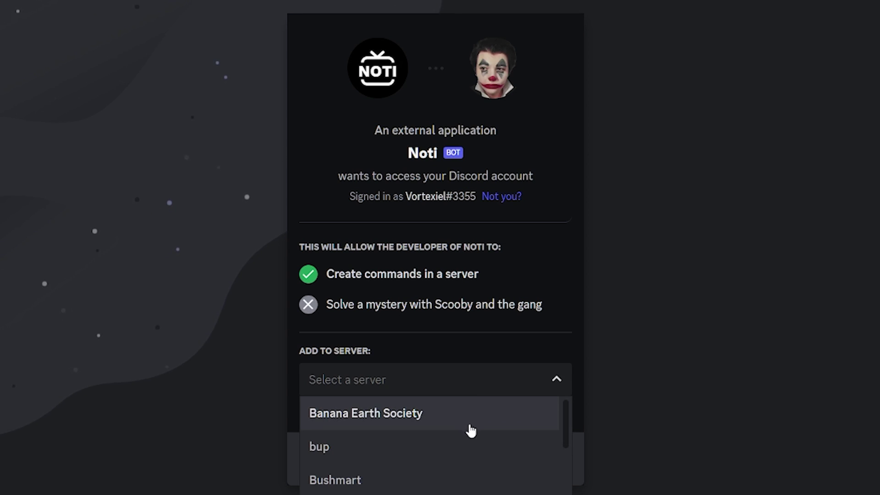
{"action": "scroll", "coordinate": [471, 426], "scroll_direction": "down", "scroll_amount": 10}
{"action": "type", "text": "vx"}
{"action": "key", "text": "Return"}
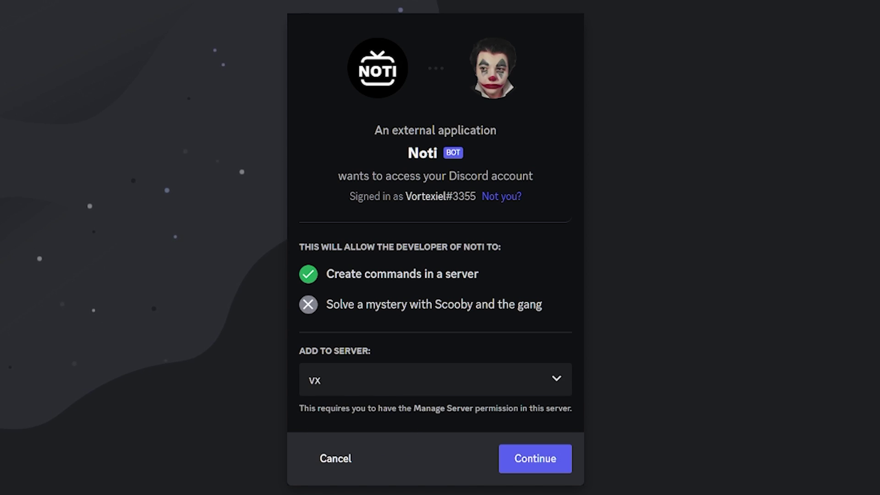
{"action": "left_click", "coordinate": [512, 456]}
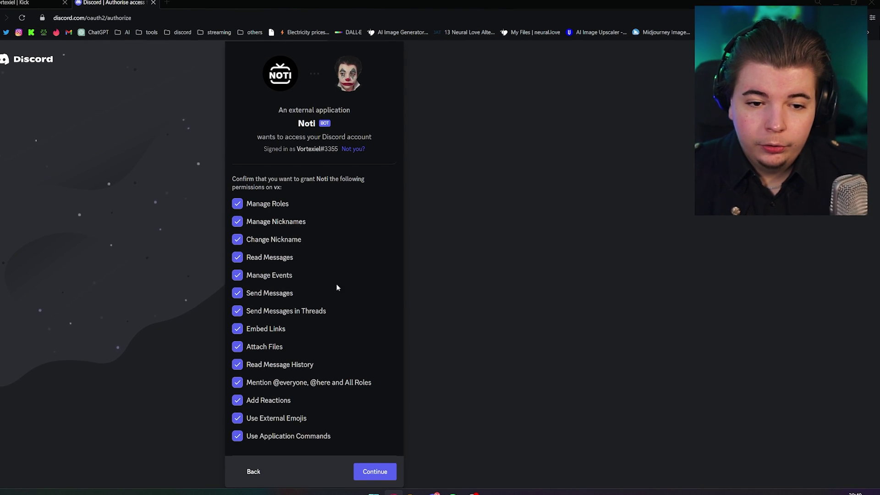
{"action": "left_click", "coordinate": [392, 471]}
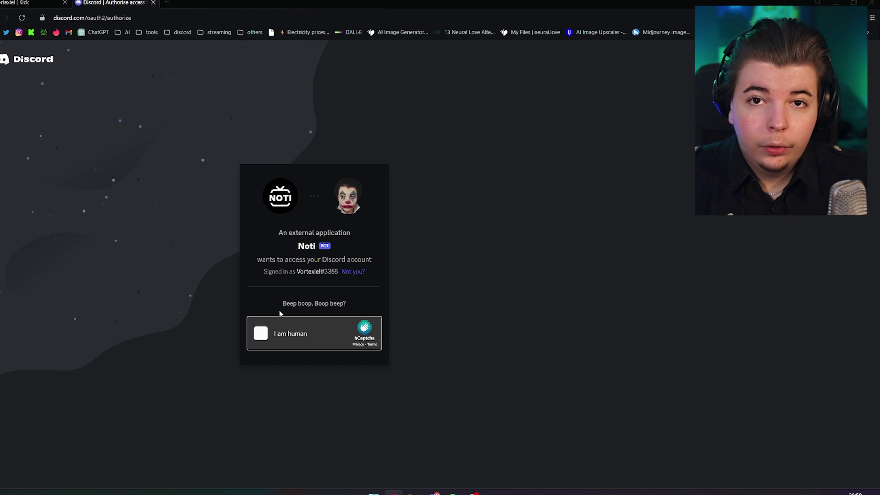
{"action": "left_click", "coordinate": [271, 335]}
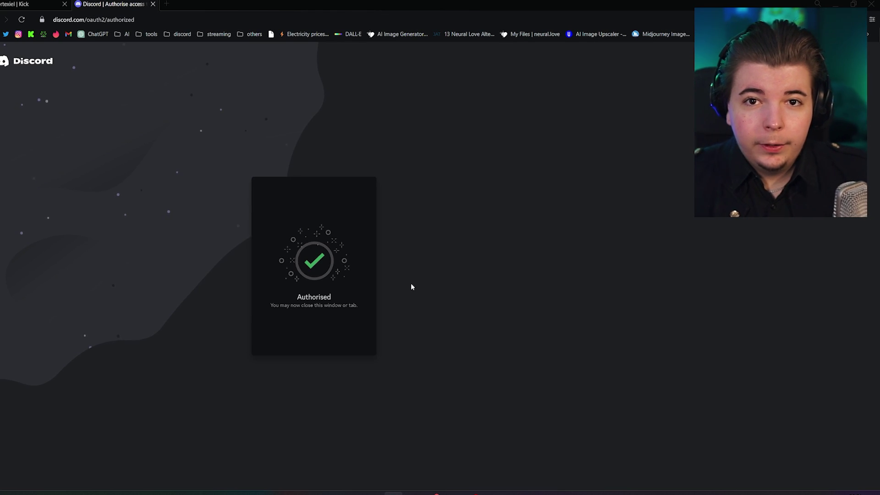
{"action": "key", "text": "alt+Tab"}
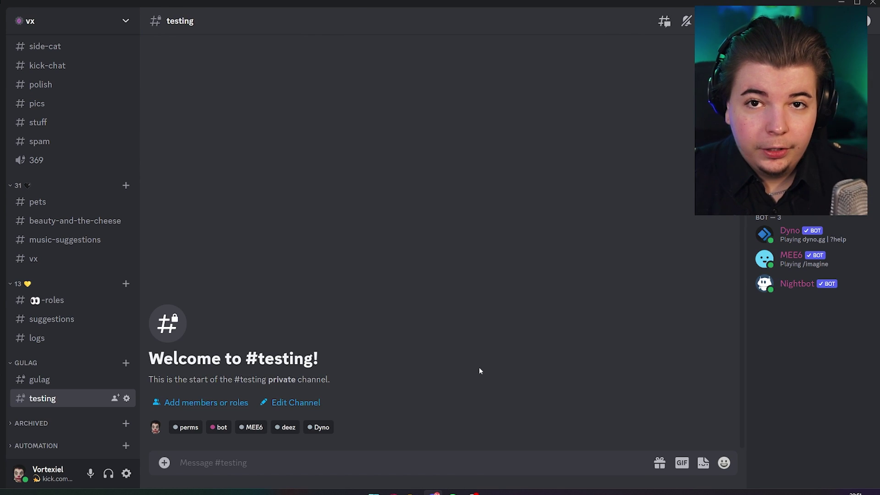
Run /manage in #testing to show Noti's panel, which reports no streamer notifications yet.
{"action": "type", "text": "/mana"}
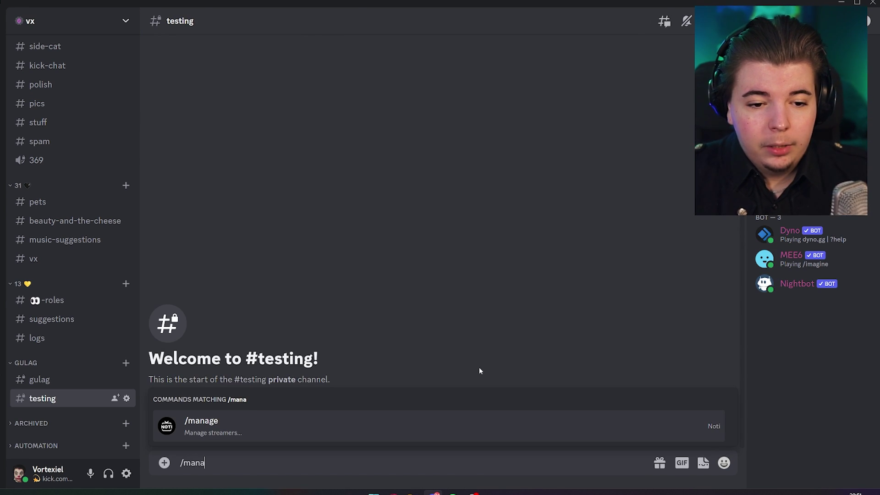
{"action": "key", "text": "Return"}
{"action": "key", "text": "Return"}
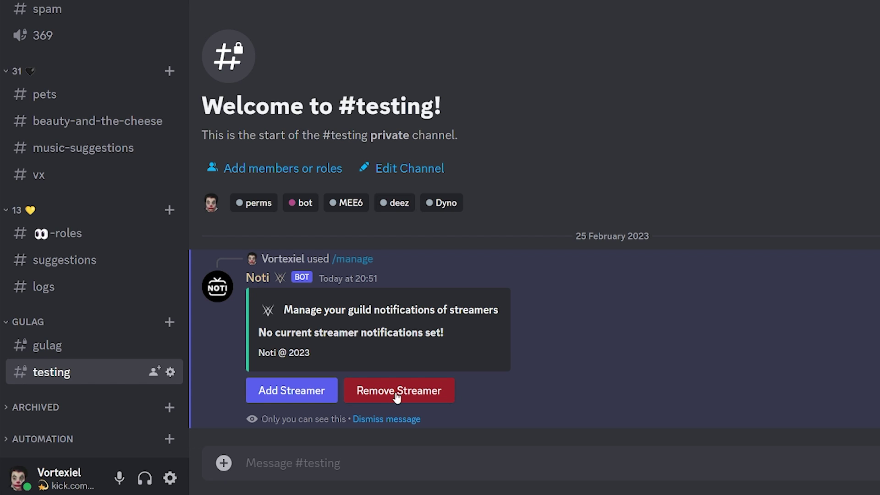
{"action": "left_click", "coordinate": [303, 399]}
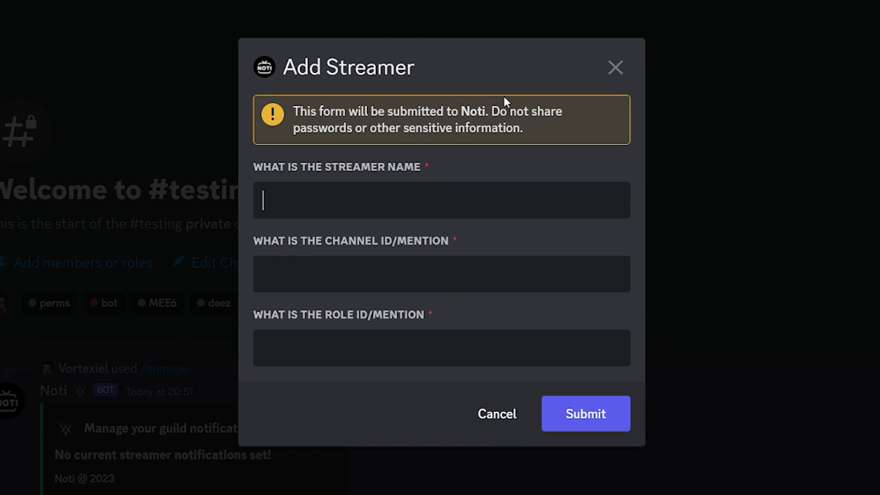
{"action": "key", "text": "Return"}
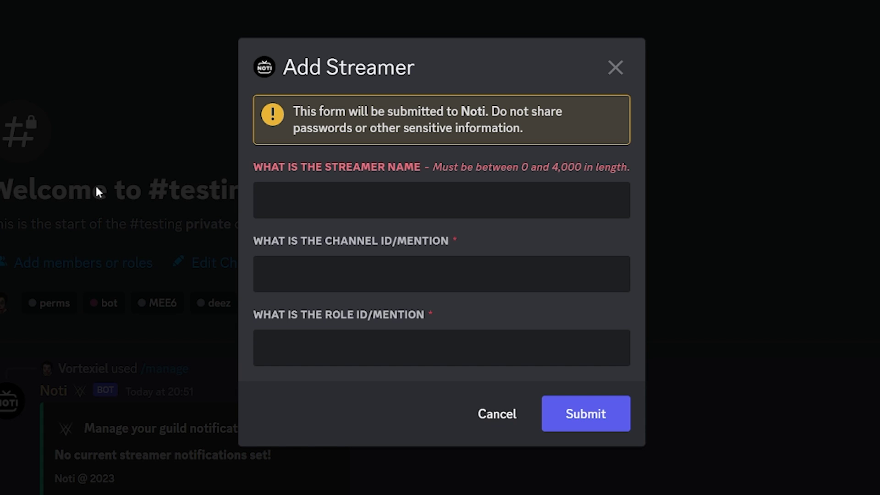
{"action": "type", "text": "example_account"}
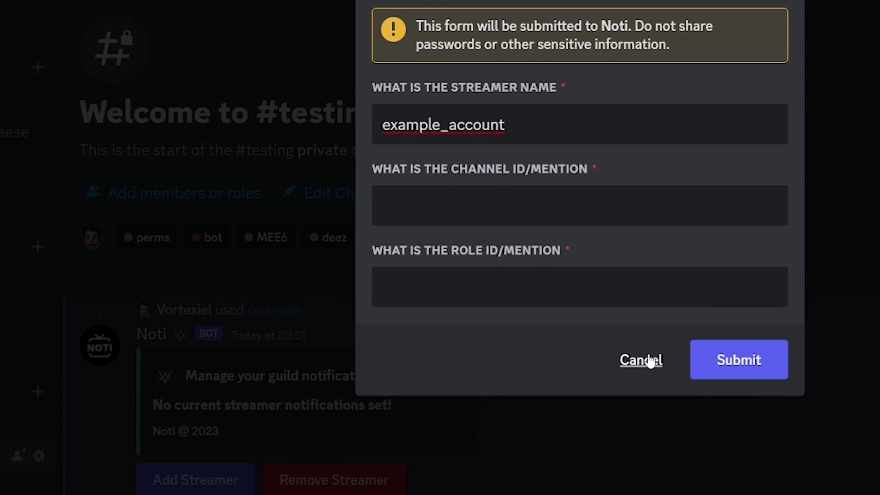
{"action": "left_click", "coordinate": [497, 413]}
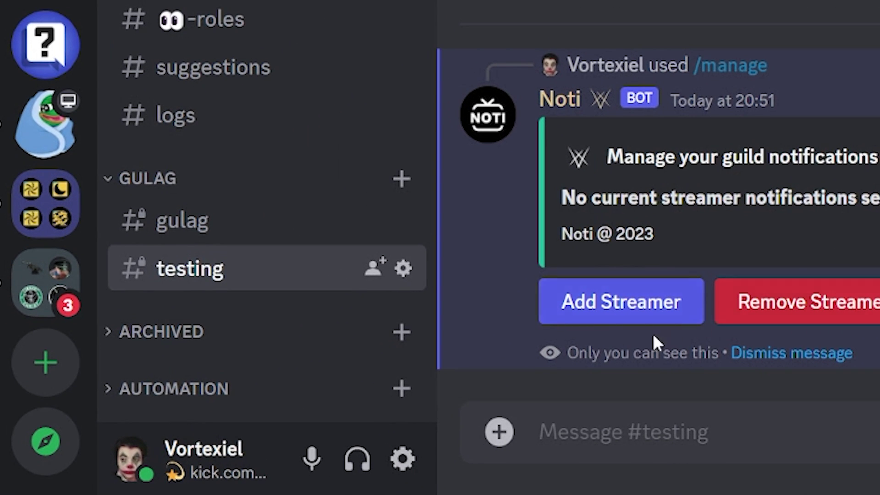
{"action": "left_click", "coordinate": [402, 459]}
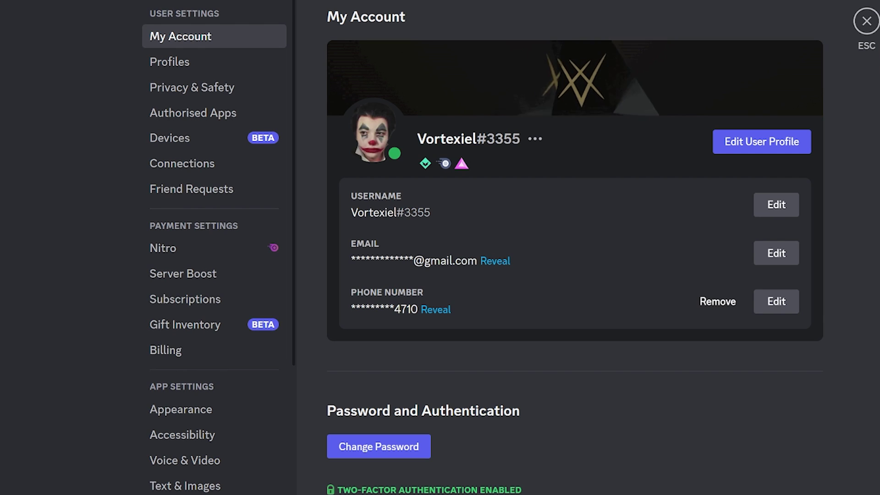
{"action": "scroll", "coordinate": [199, 467], "scroll_direction": "down", "scroll_amount": 4}
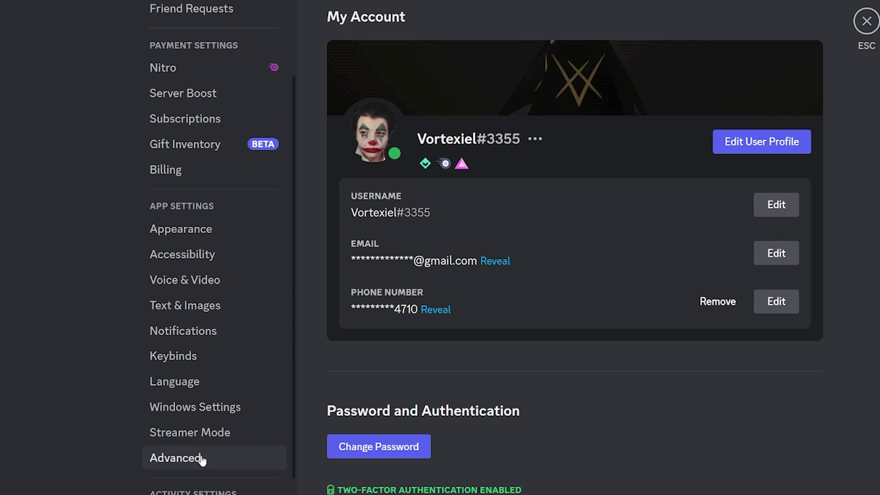
{"action": "left_click", "coordinate": [229, 462]}
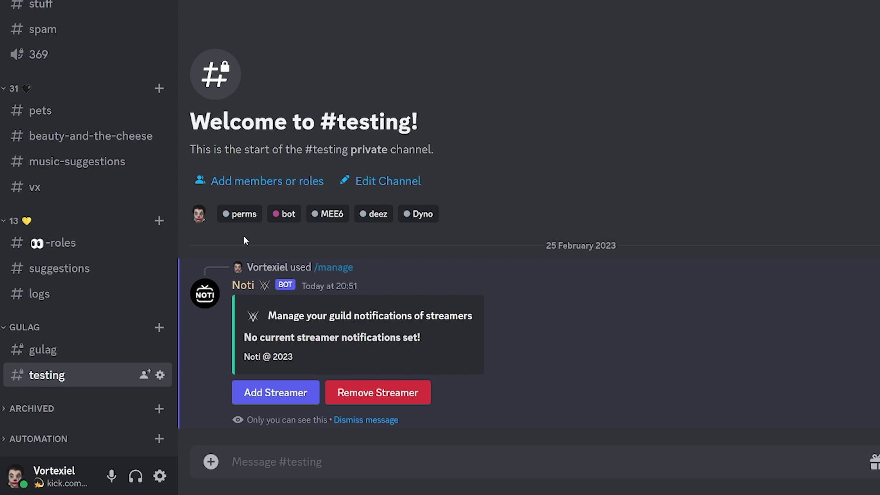
Copy the #testing channel's ID and paste it into the message box.
{"action": "right_click", "coordinate": [72, 372]}
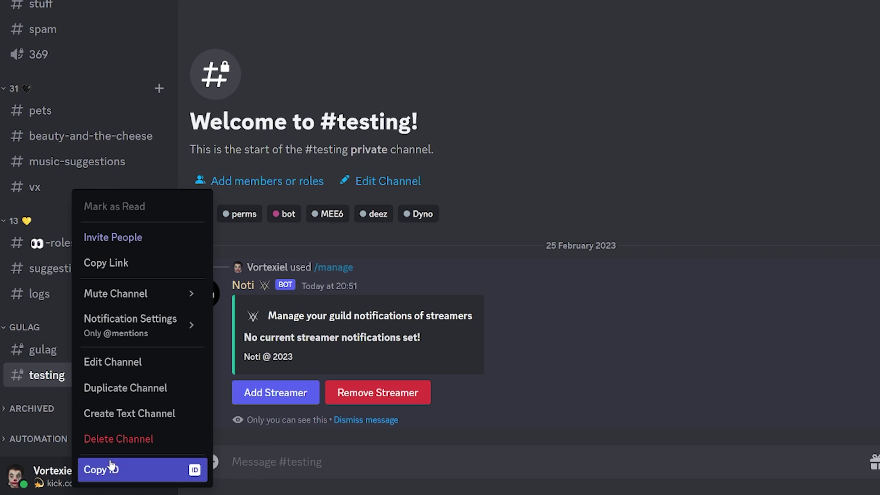
{"action": "left_click", "coordinate": [120, 472]}
{"action": "left_click", "coordinate": [277, 462]}
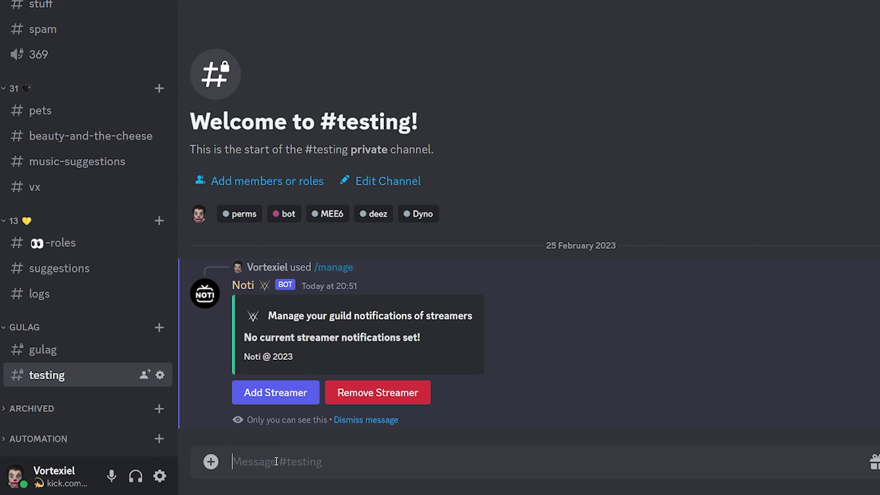
{"action": "key", "text": "ctrl+v"}
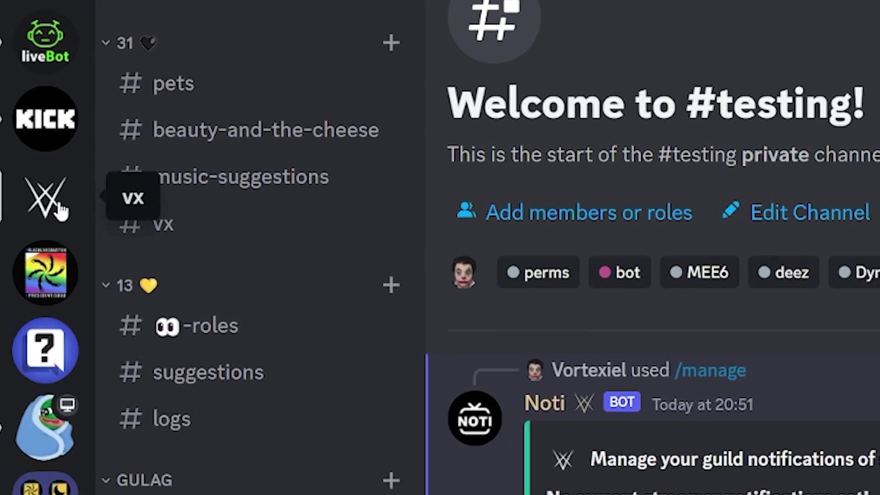
Copy the live role's ID from the vx server's Roles settings and select the drafted channel ID.
{"action": "right_click", "coordinate": [60, 211]}
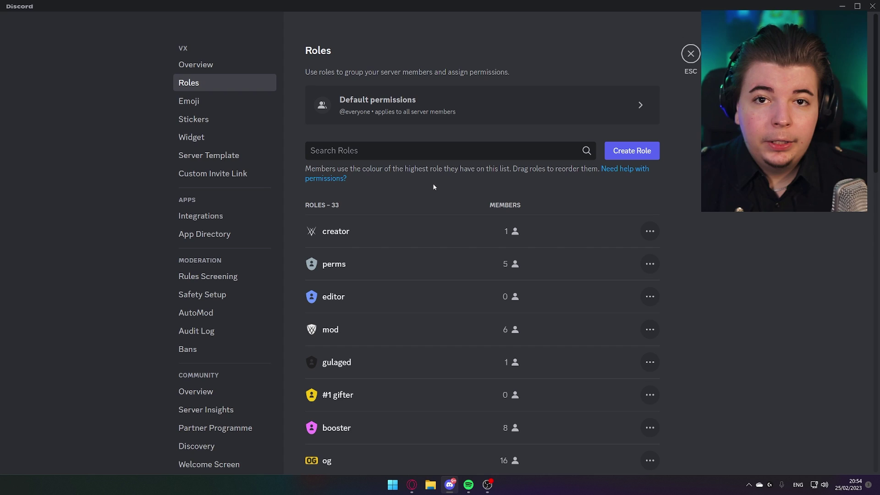
{"action": "scroll", "coordinate": [434, 187], "scroll_direction": "down", "scroll_amount": 10}
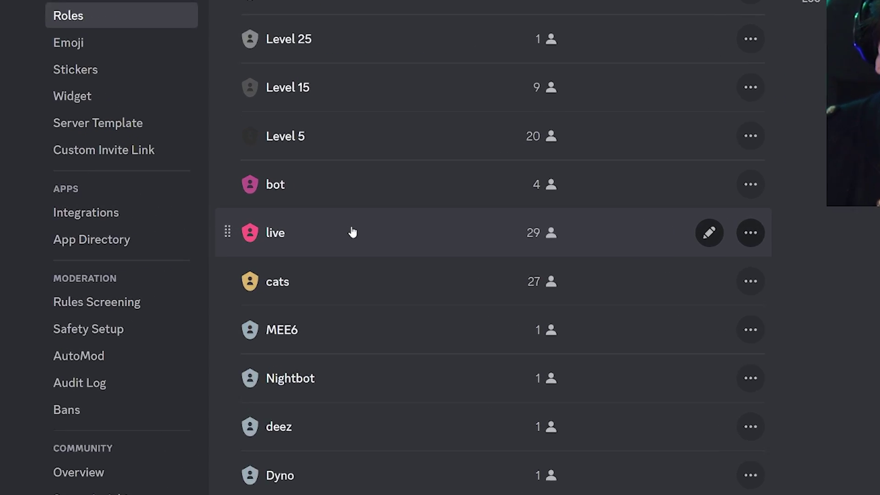
{"action": "right_click", "coordinate": [381, 227]}
{"action": "left_click", "coordinate": [402, 299]}
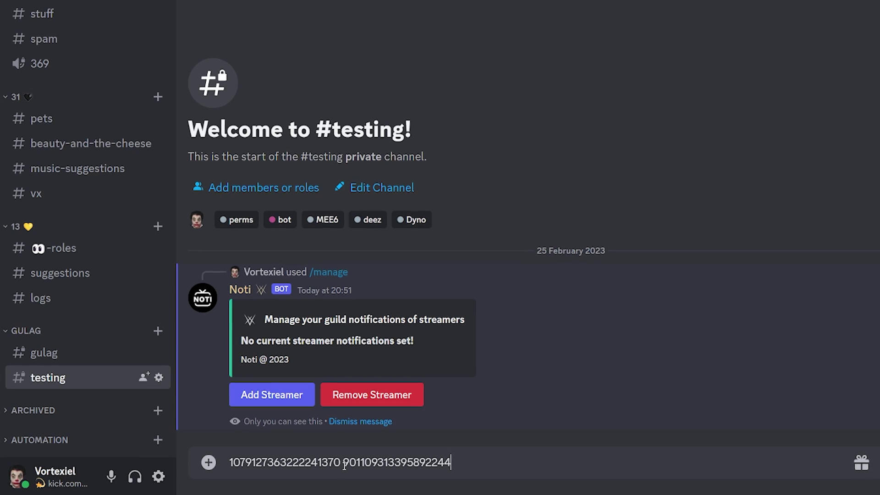
{"action": "left_click_drag", "start_coordinate": [344, 465], "coordinate": [229, 473]}
{"action": "key", "text": "ctrl+c"}
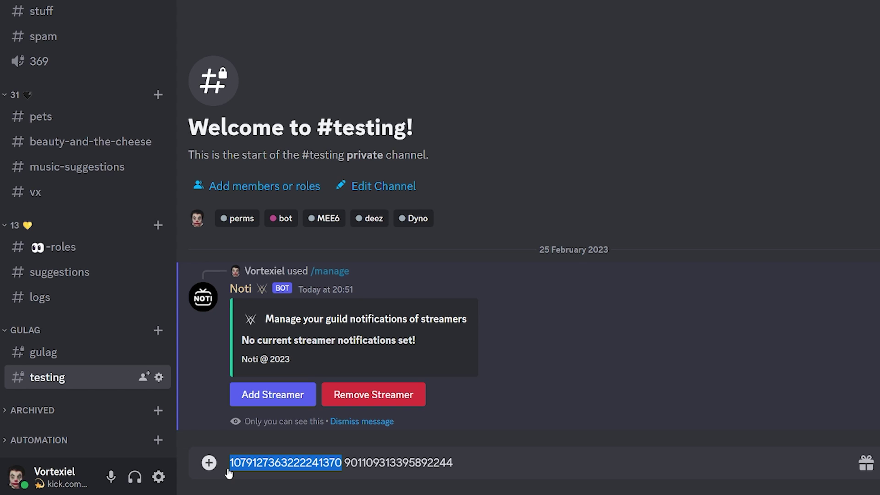
{"action": "left_click", "coordinate": [264, 397]}
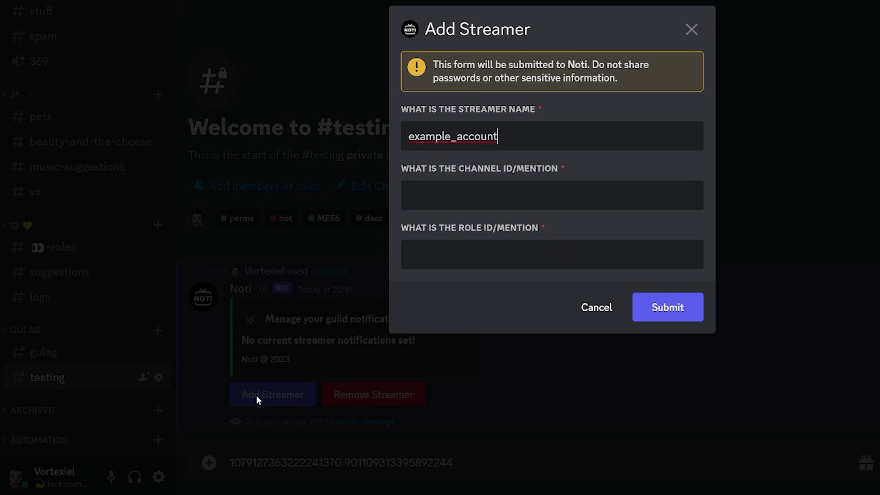
{"action": "key", "text": "ctrl+v"}
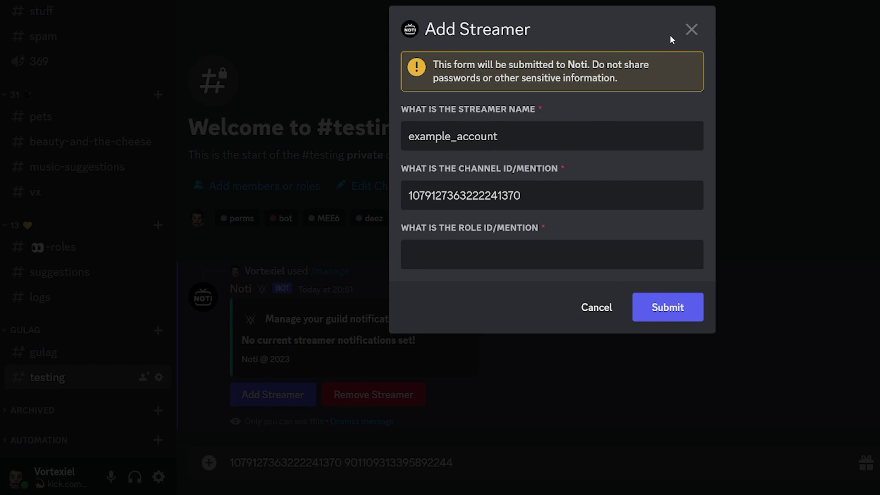
{"action": "left_click", "coordinate": [690, 29]}
{"action": "double_click", "coordinate": [429, 464]}
{"action": "key", "text": "ctrl+c"}
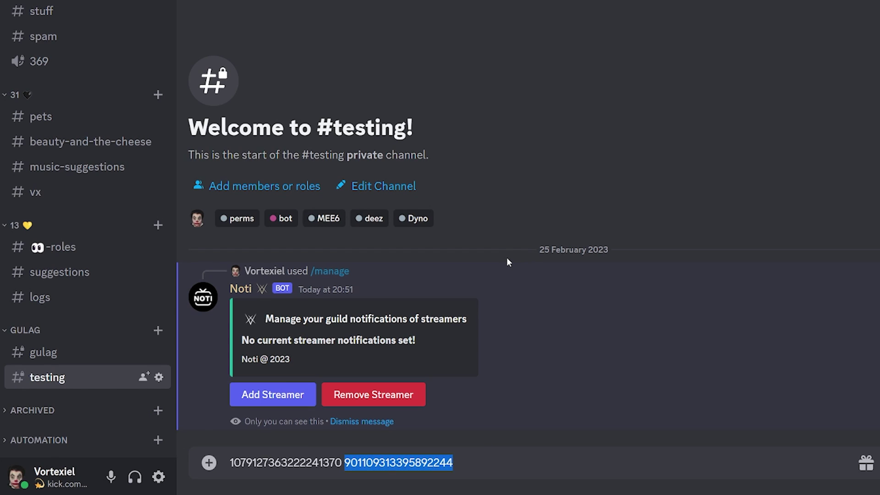
{"action": "left_click", "coordinate": [294, 394]}
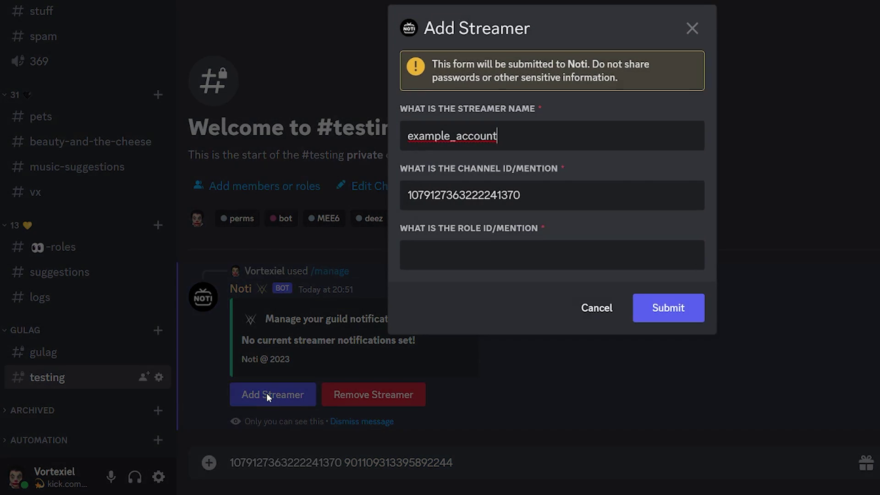
{"action": "key", "text": "ctrl+v"}
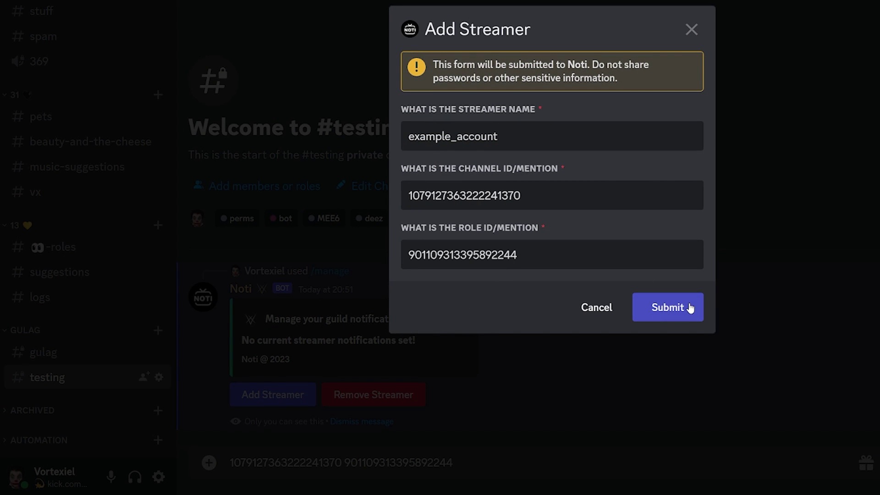
{"action": "left_click", "coordinate": [668, 307]}
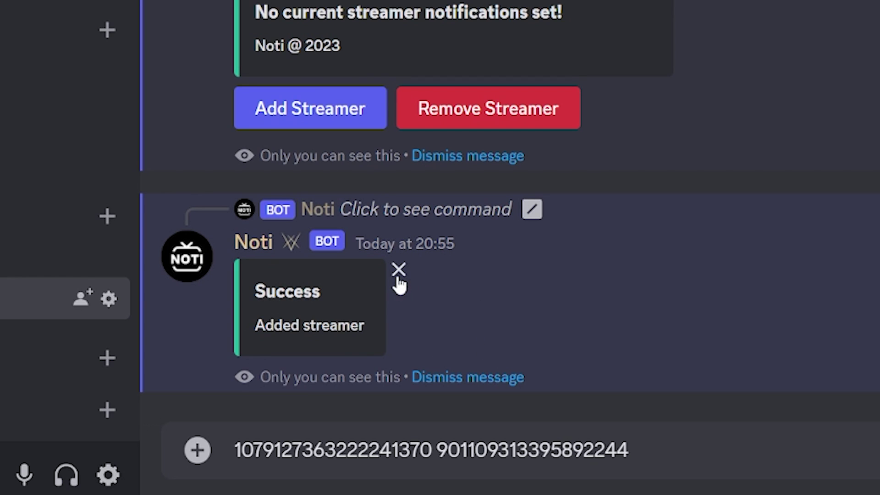
{"action": "double_click", "coordinate": [691, 429]}
{"action": "key", "text": "ctrl+a"}
{"action": "type", "text": "/manage"}
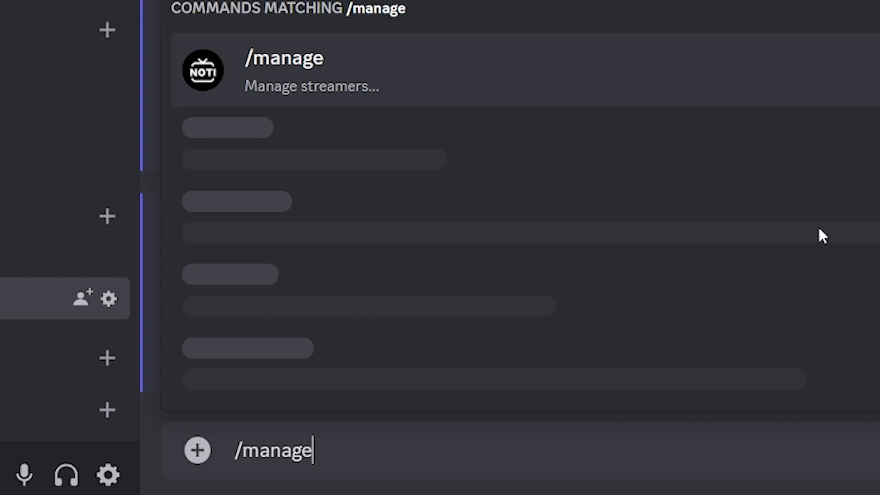
{"action": "key", "text": "Return"}
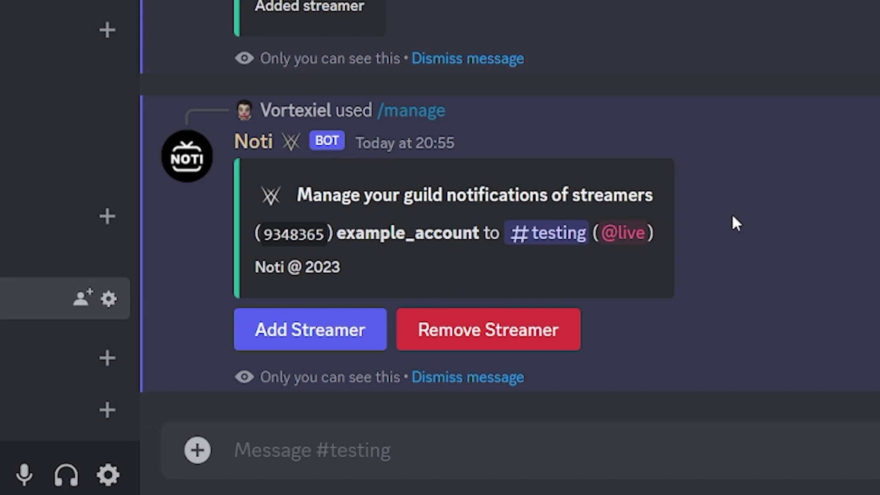
Copy streamer ID 9348365 and submit it in Noti's Remove Streamer form.
{"action": "double_click", "coordinate": [283, 234]}
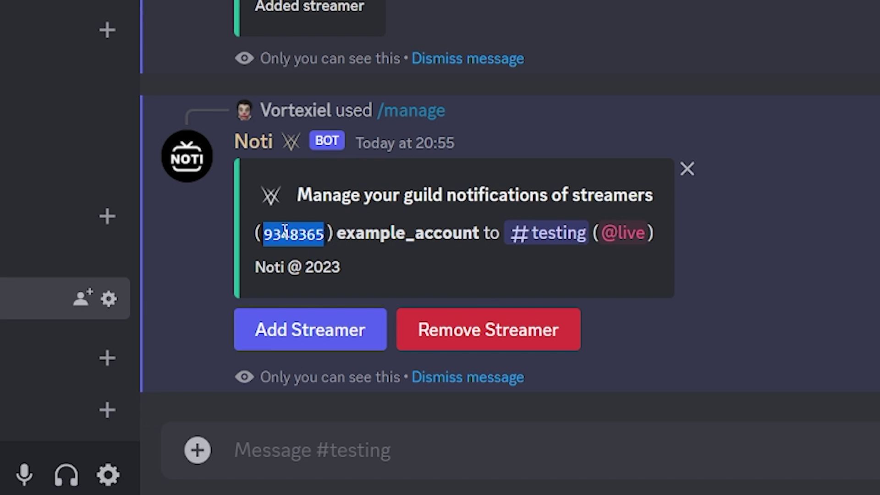
{"action": "right_click", "coordinate": [285, 233]}
{"action": "left_click", "coordinate": [353, 311]}
{"action": "left_click", "coordinate": [468, 332]}
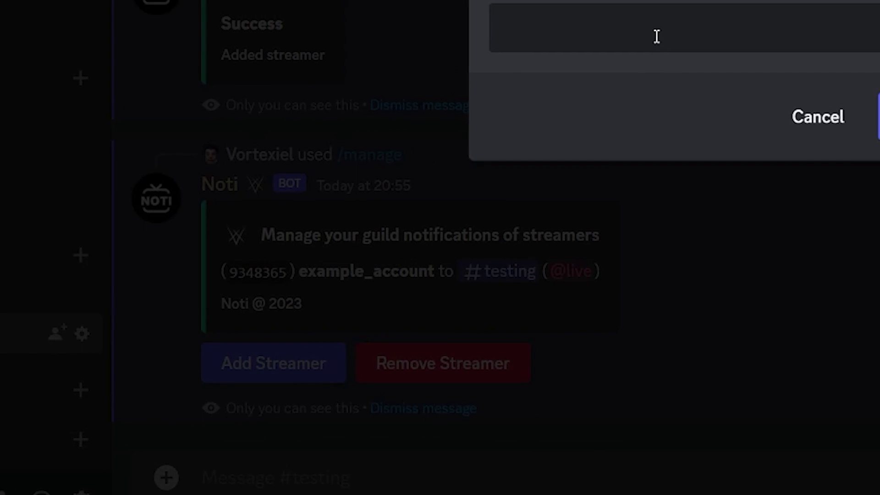
{"action": "key", "text": "ctrl+v"}
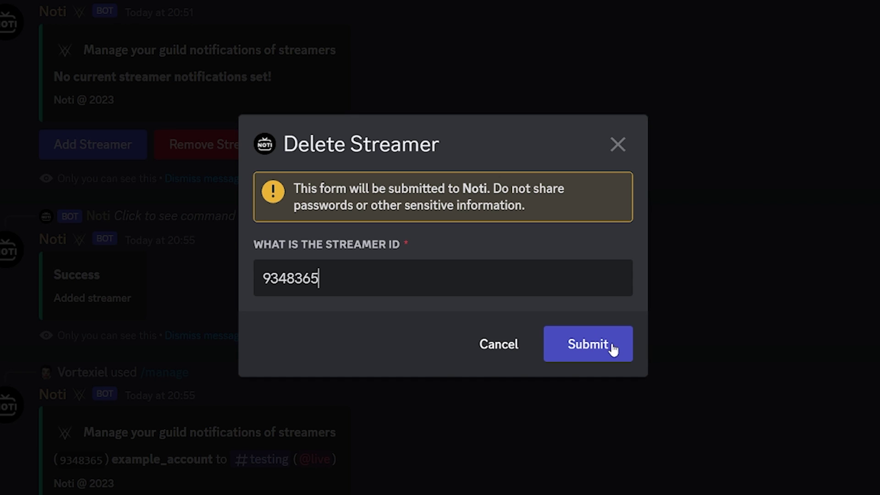
{"action": "left_click", "coordinate": [612, 348]}
Start the Kick test stream from the creator dashboard, then return to Discord's #testing.
{"action": "left_click", "coordinate": [412, 484]}
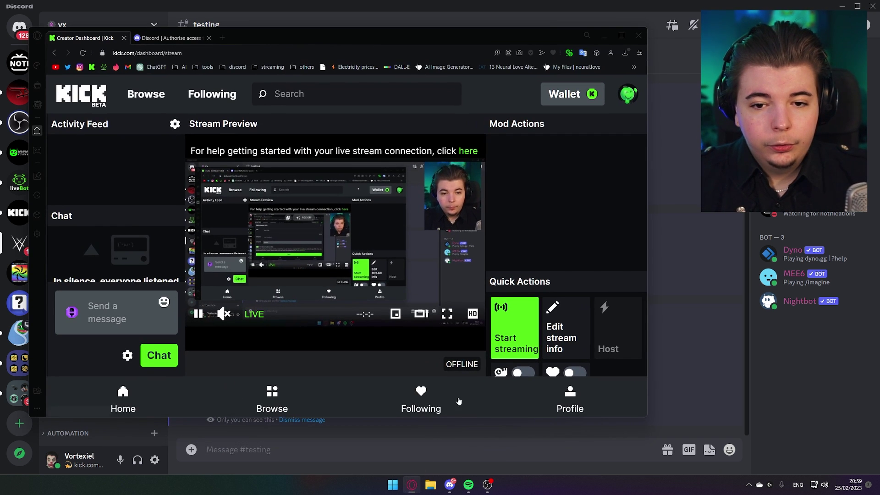
{"action": "left_click", "coordinate": [507, 331]}
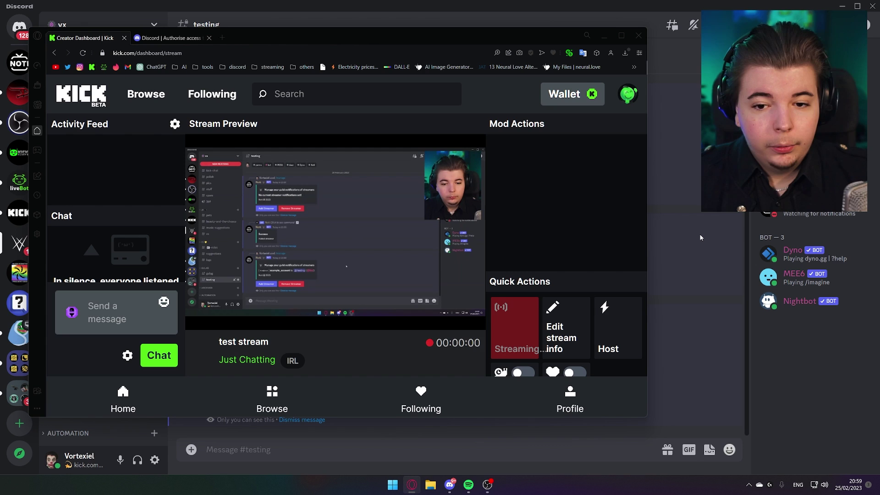
{"action": "key", "text": "alt+Tab"}
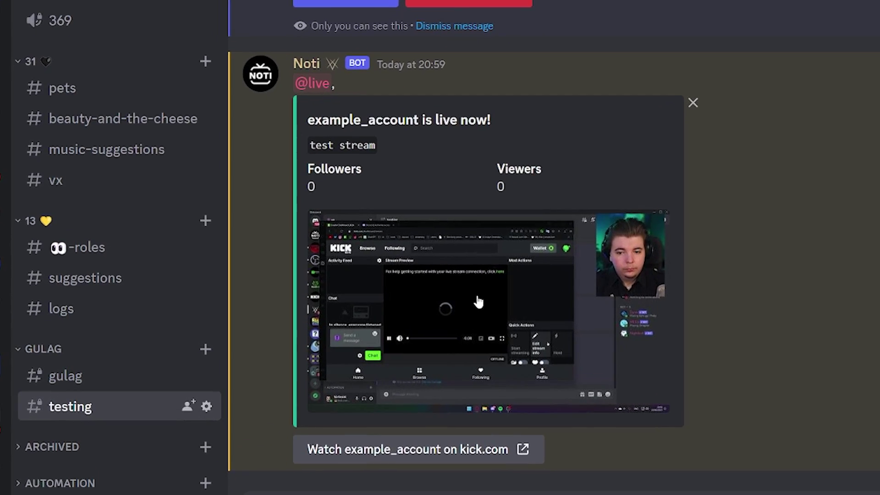
Open example_account's kick.com channel from the live notification's watch link, confirming the external link.
{"action": "triple_click", "coordinate": [360, 156]}
{"action": "left_click", "coordinate": [474, 126]}
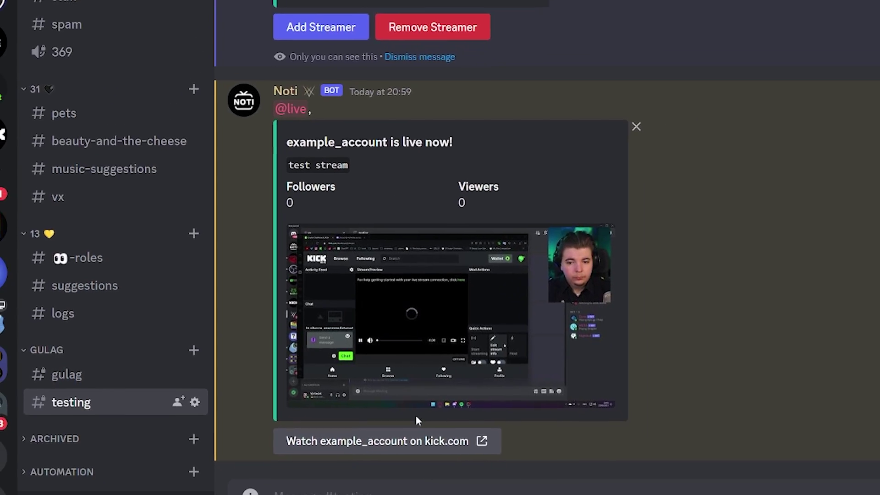
{"action": "left_click", "coordinate": [385, 433]}
{"action": "left_click", "coordinate": [487, 271]}
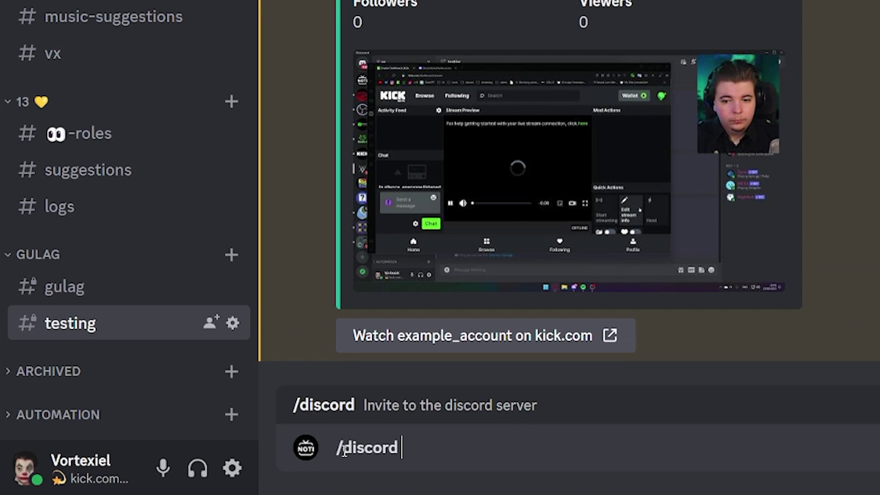
Send /discord and follow the Join Noti Bot Support Server button in Noti's reply.
{"action": "left_click_drag", "start_coordinate": [207, 450], "coordinate": [252, 453]}
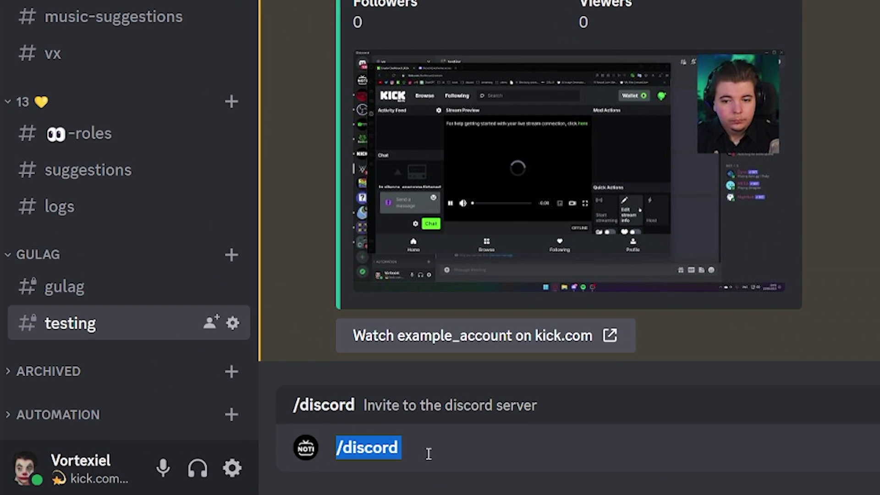
{"action": "left_click", "coordinate": [428, 453]}
{"action": "key", "text": "Return"}
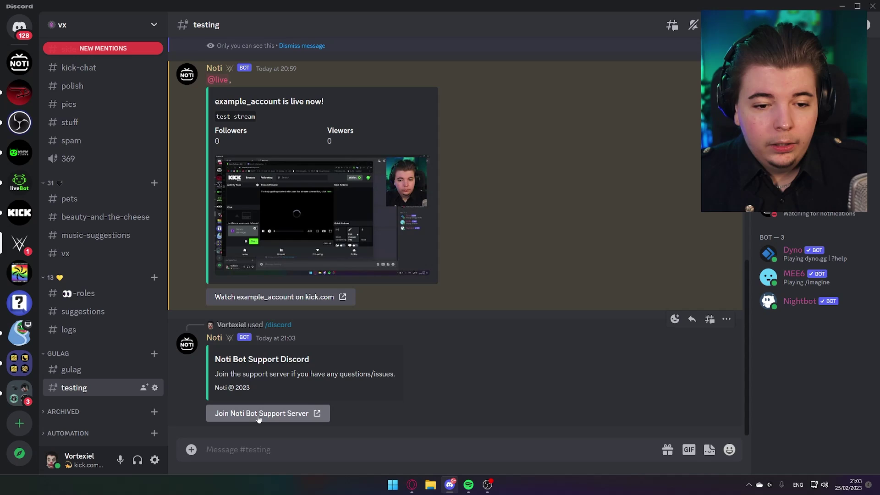
{"action": "left_click", "coordinate": [259, 415]}
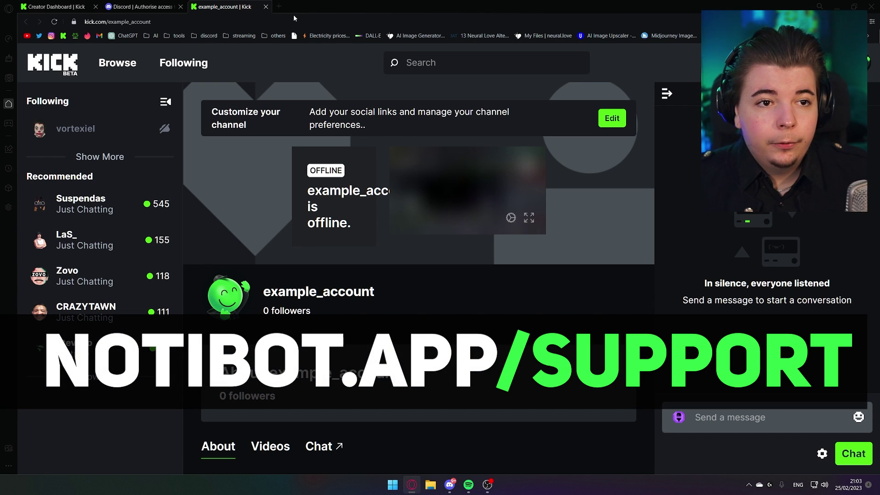
{"action": "left_click", "coordinate": [250, 22]}
{"action": "key", "text": "ctrl+v"}
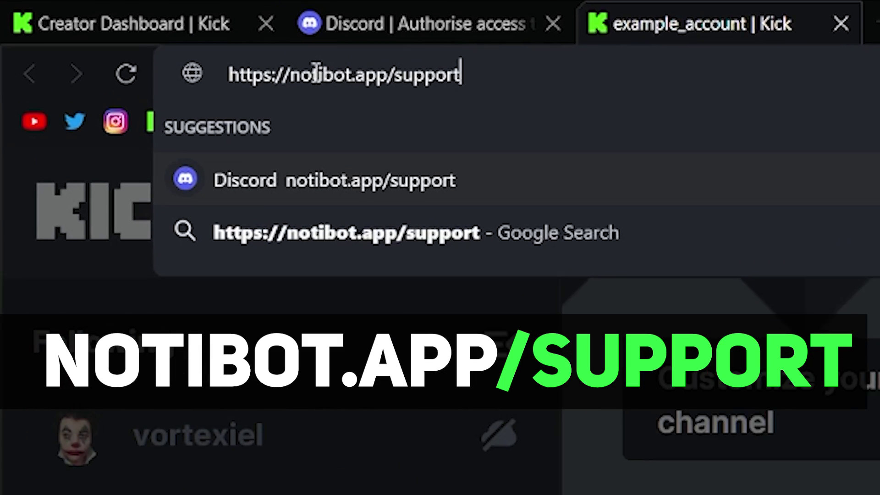
{"action": "left_click_drag", "start_coordinate": [357, 91], "coordinate": [398, 94]}
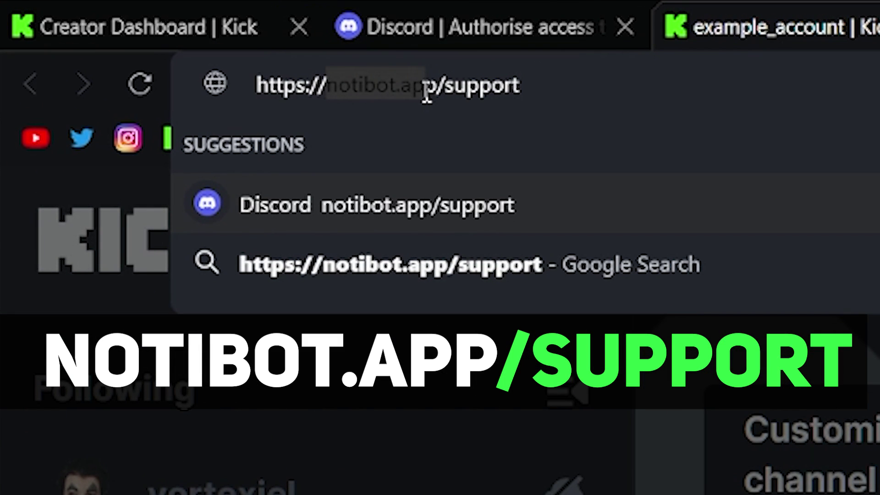
{"action": "left_click", "coordinate": [731, 100]}
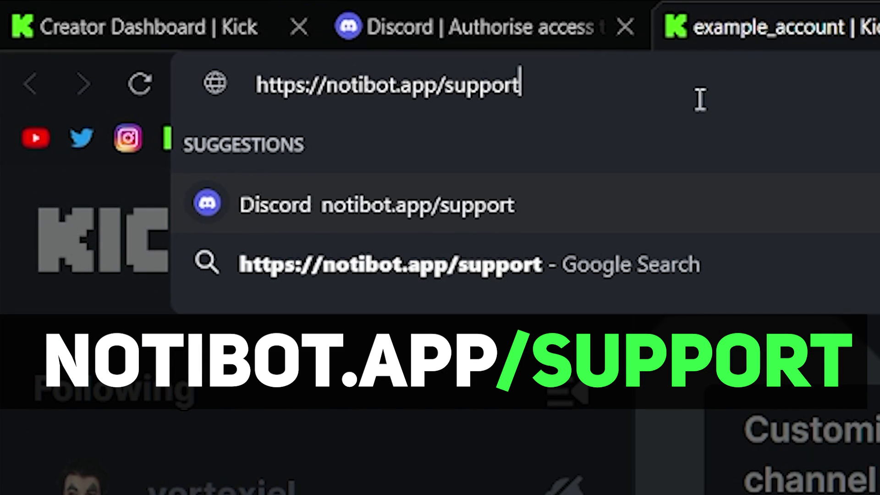
{"action": "left_click_drag", "start_coordinate": [699, 98], "coordinate": [459, 102]}
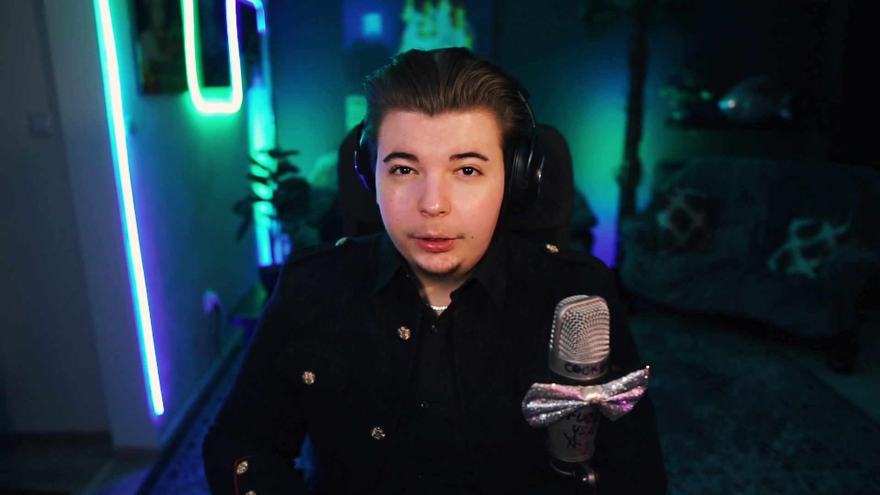